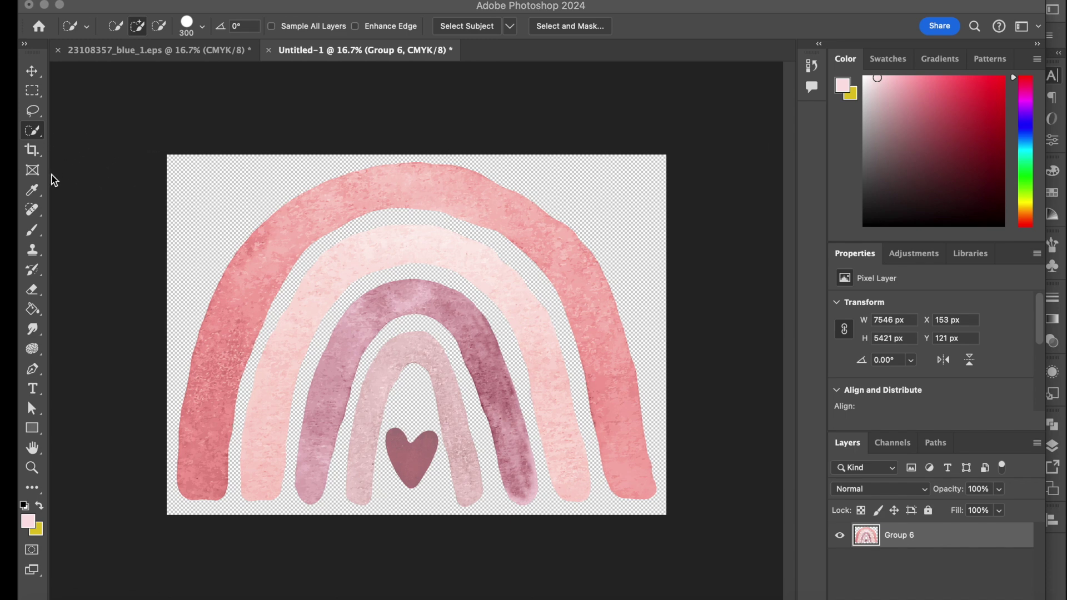
# Select all the watercolour rainbow arcs on Group 6 with Quick Selection, leaving out the transparent background
pyautogui.click(34, 133)
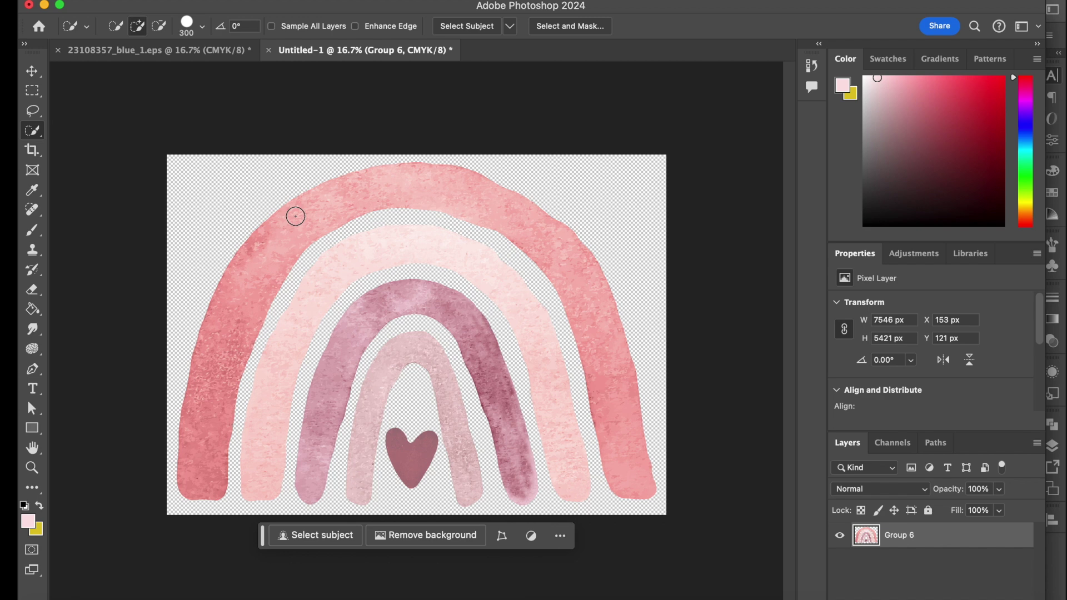
pyautogui.moveTo(274, 232)
pyautogui.mouseDown()
pyautogui.moveTo(374, 202)
pyautogui.moveTo(602, 350)
pyautogui.moveTo(522, 476)
pyautogui.moveTo(392, 323)
pyautogui.moveTo(303, 383)
pyautogui.moveTo(255, 457)
pyautogui.moveTo(237, 293)
pyautogui.moveTo(369, 433)
pyautogui.moveTo(450, 447)
pyautogui.moveTo(435, 381)
pyautogui.mouseUp()
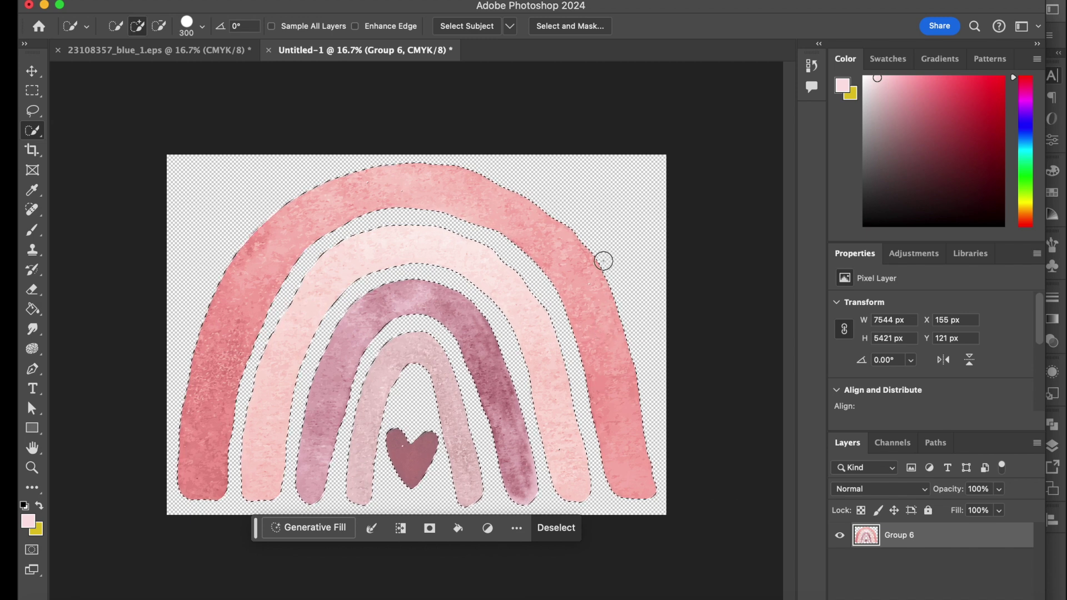
# Turn the rainbow selection into a work path at 2.0 pixel tolerance and display the Paths panel
pyautogui.rightClick(607, 236)
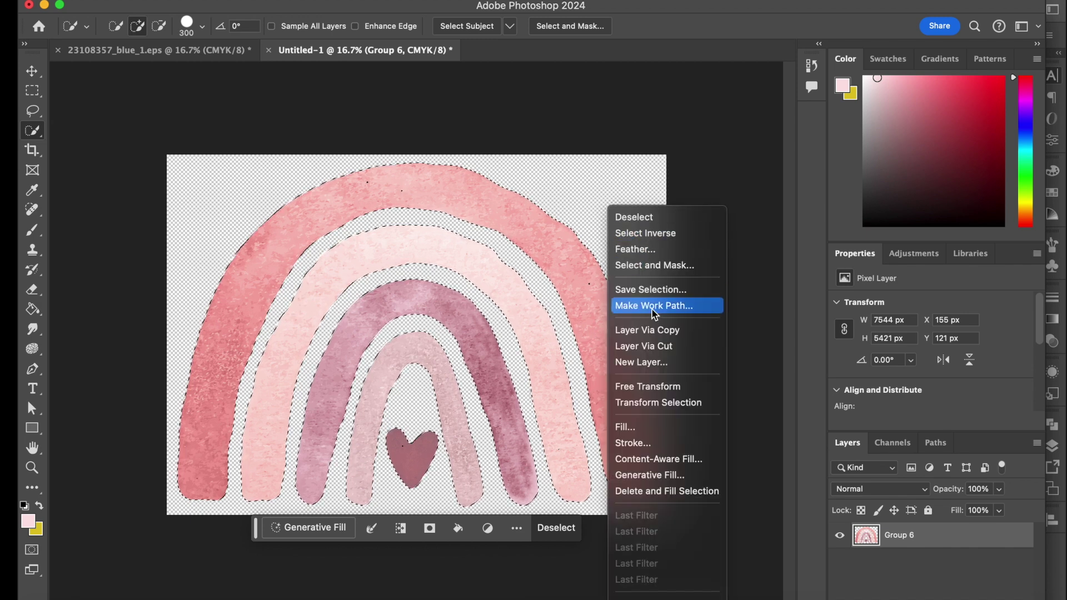
pyautogui.click(698, 313)
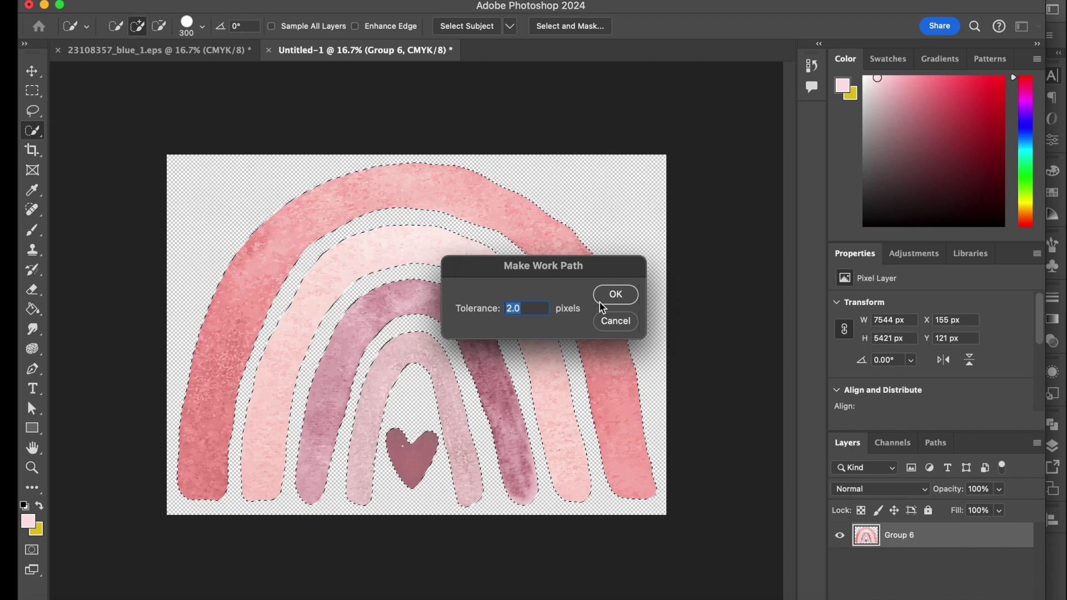
pyautogui.click(617, 295)
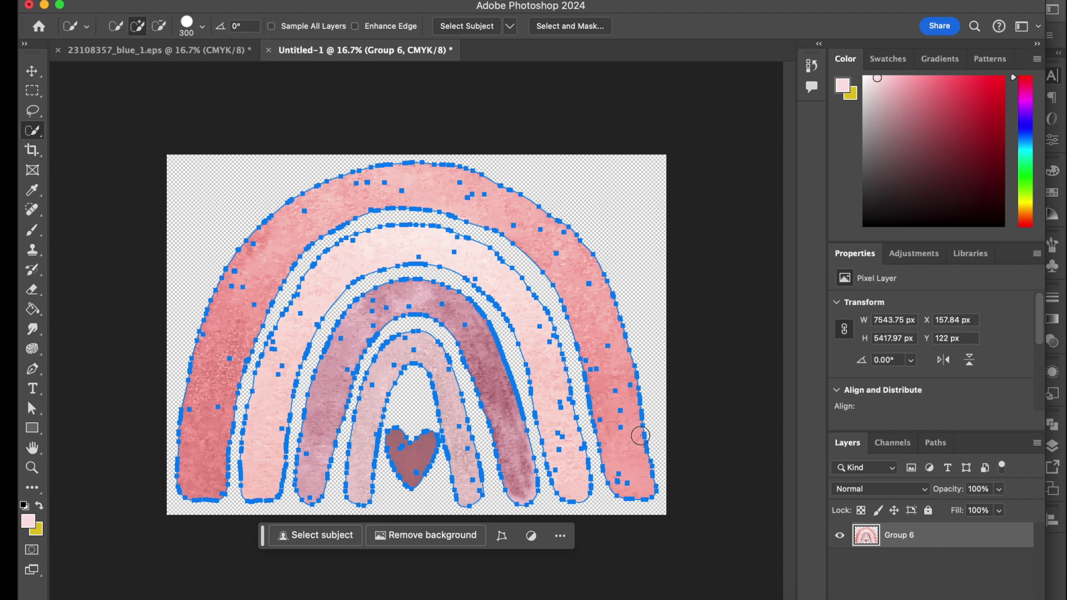
pyautogui.click(935, 444)
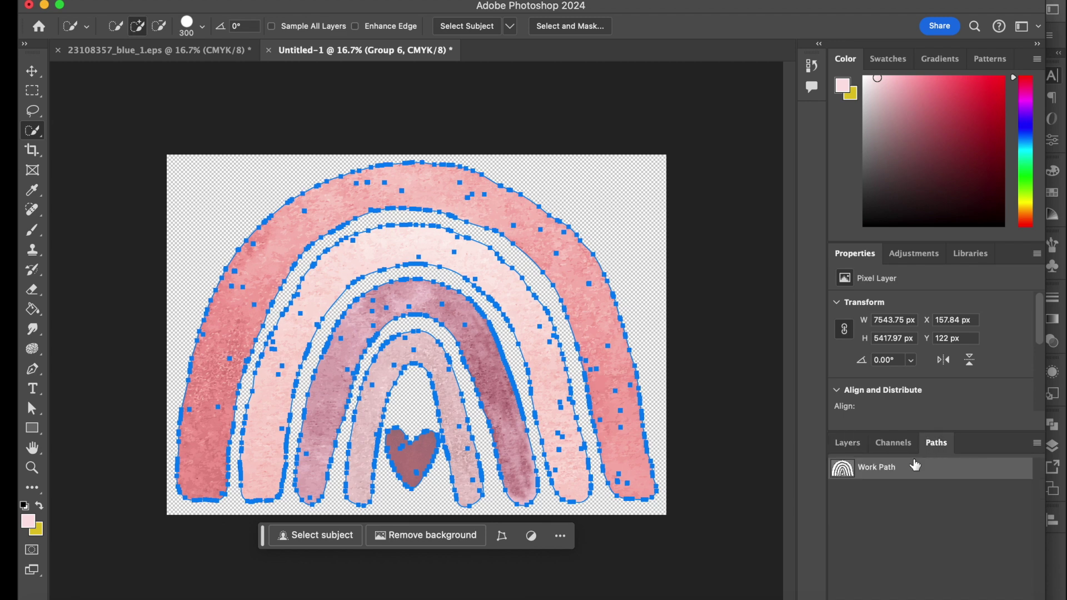
# Save the rainbow work path permanently under the name Path 1
pyautogui.click(1037, 444)
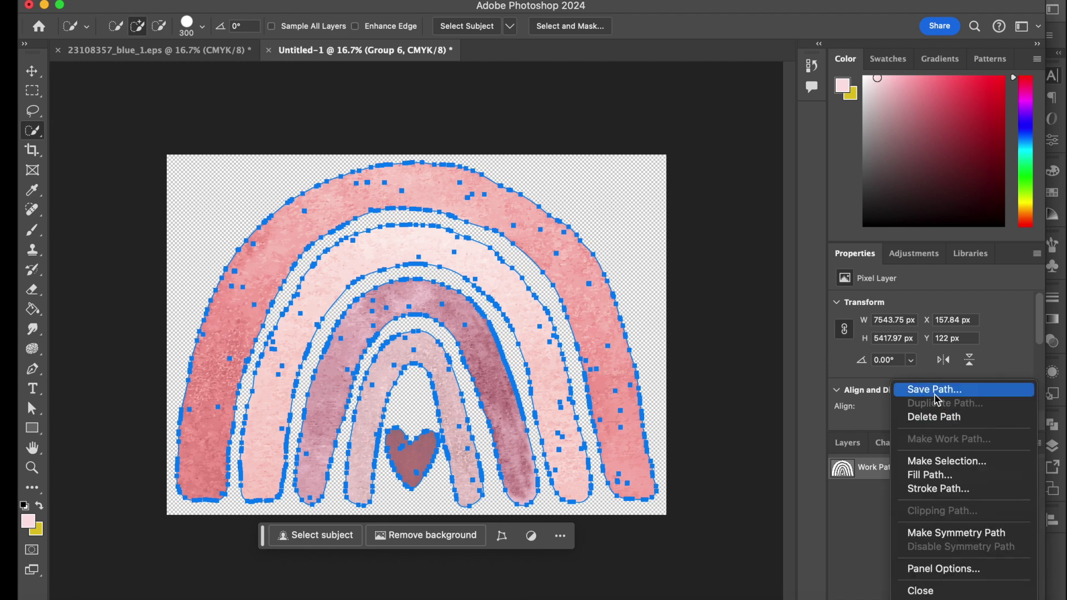
pyautogui.click(967, 391)
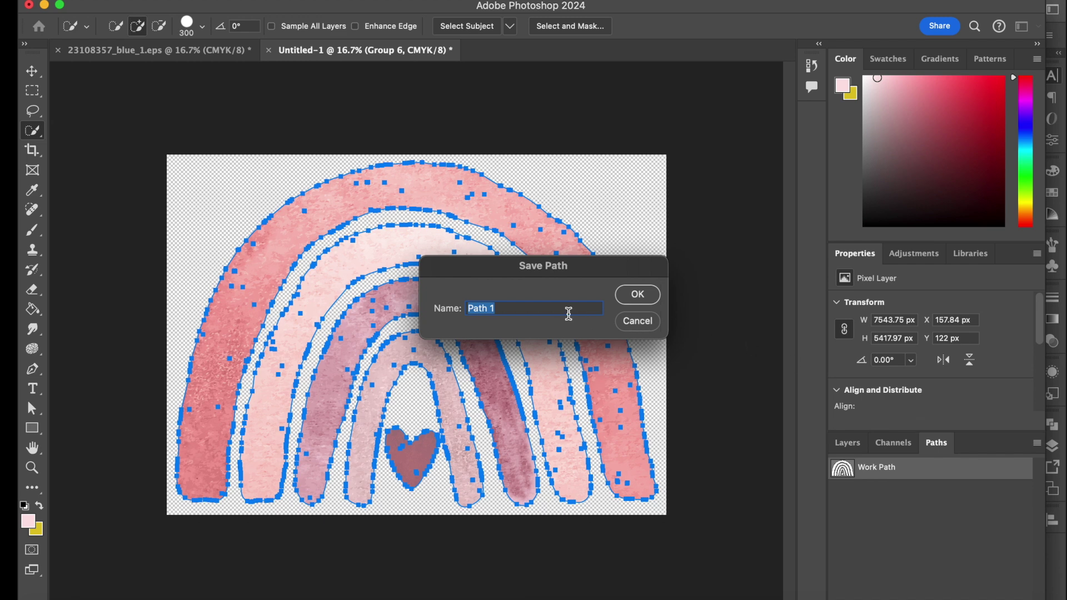
pyautogui.click(638, 295)
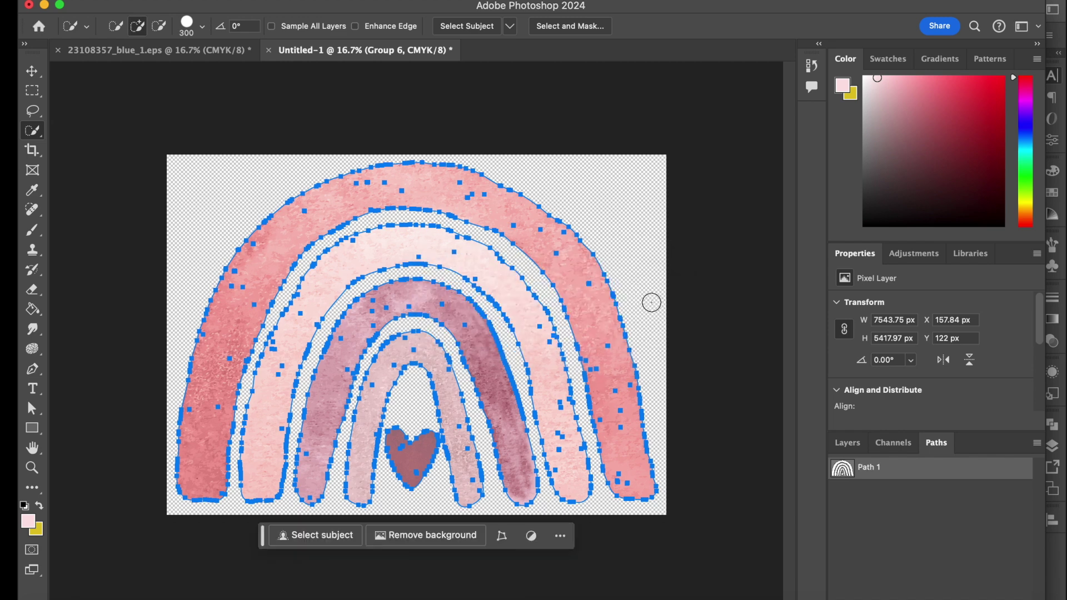
# Designate Path 1 as the document's clipping path, leaving flatness blank
pyautogui.click(1036, 443)
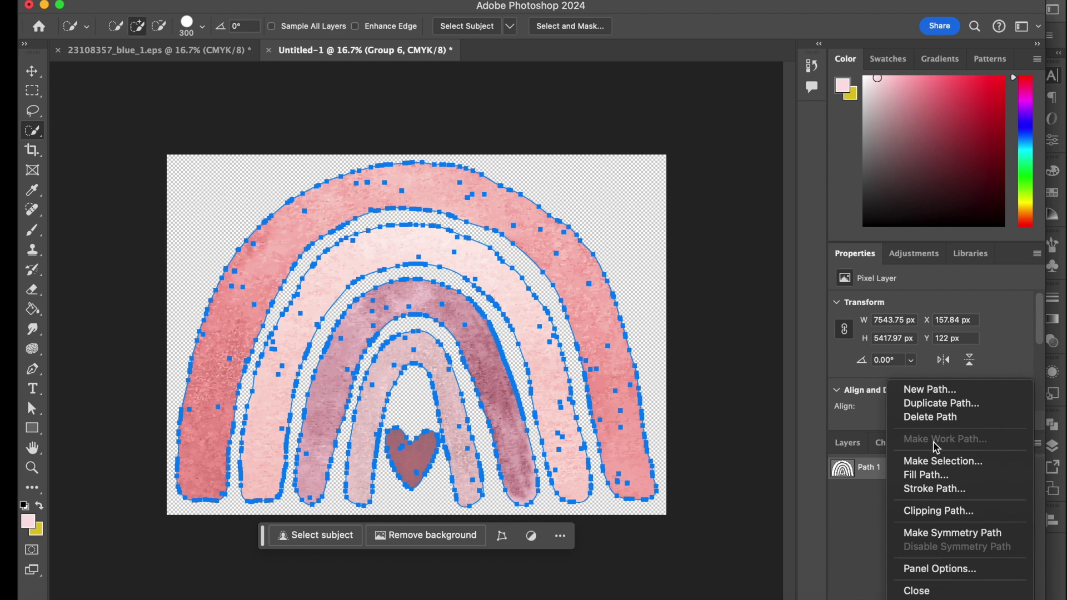
pyautogui.click(966, 511)
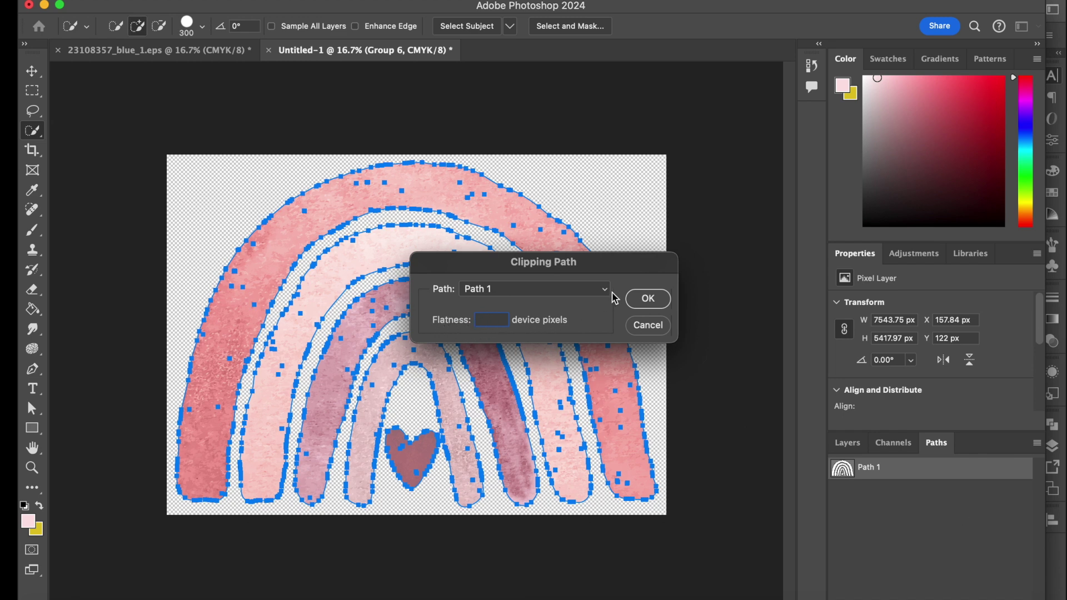
pyautogui.click(649, 300)
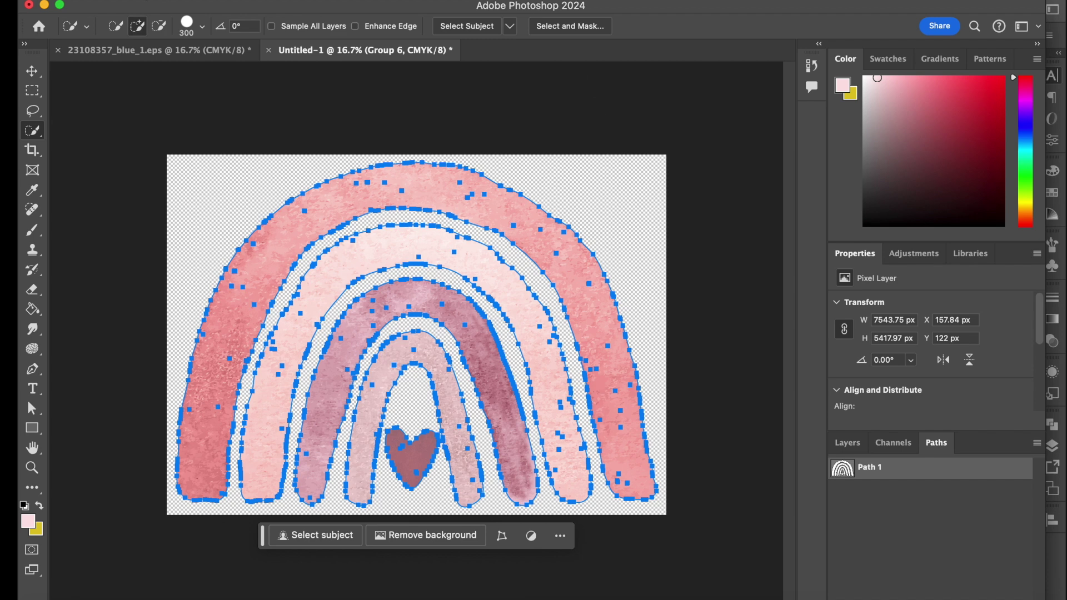
pyautogui.click(136, 1)
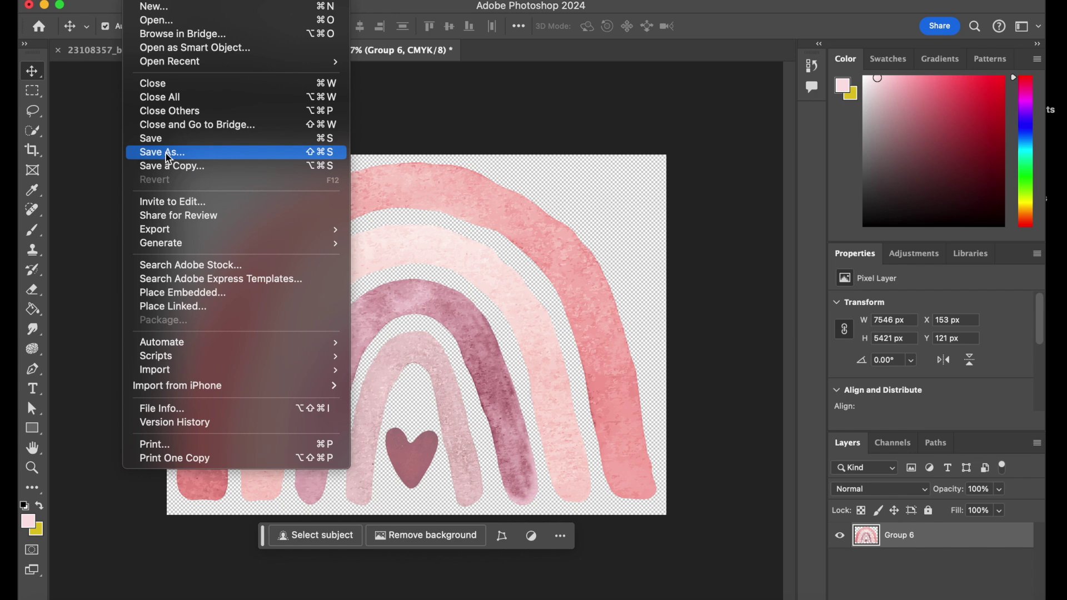
# Start saving a copy to the computer named 'rainbow 2024', leaving the format unchanged for now
pyautogui.click(168, 152)
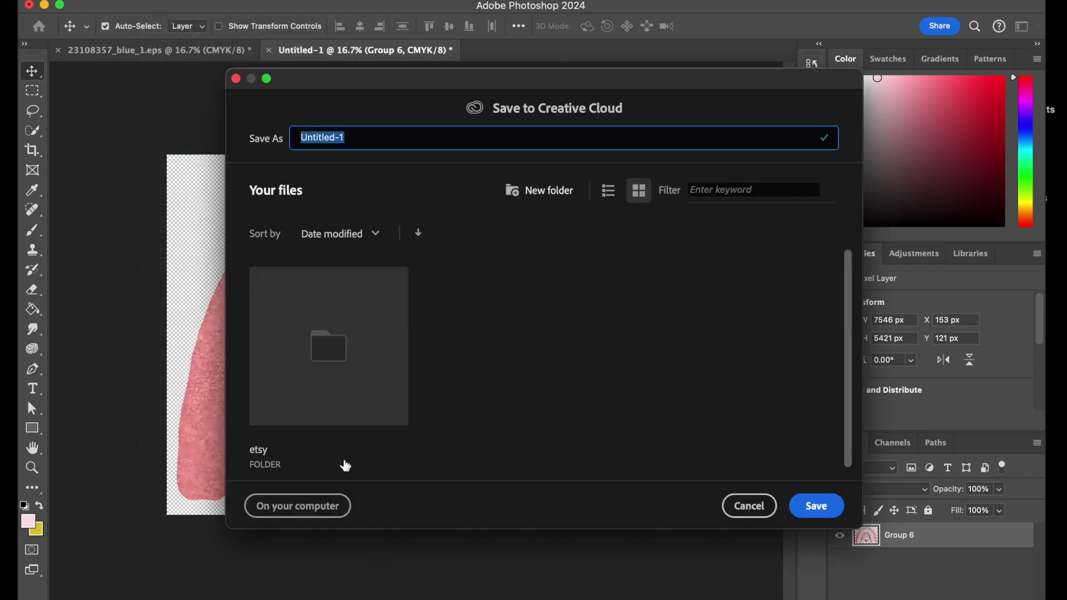
pyautogui.click(340, 503)
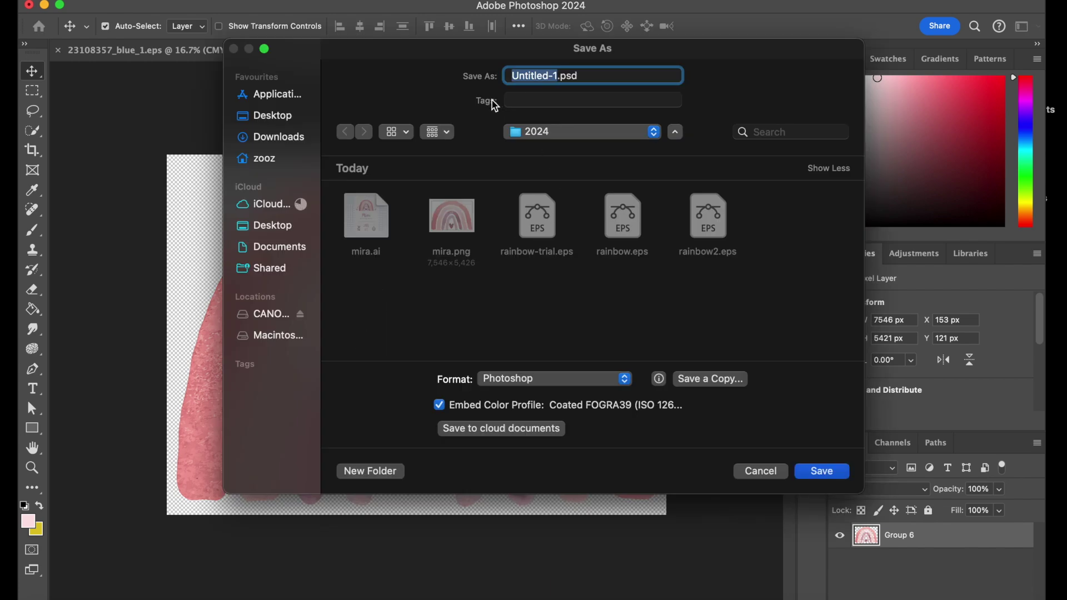
pyautogui.write('rainbow ')
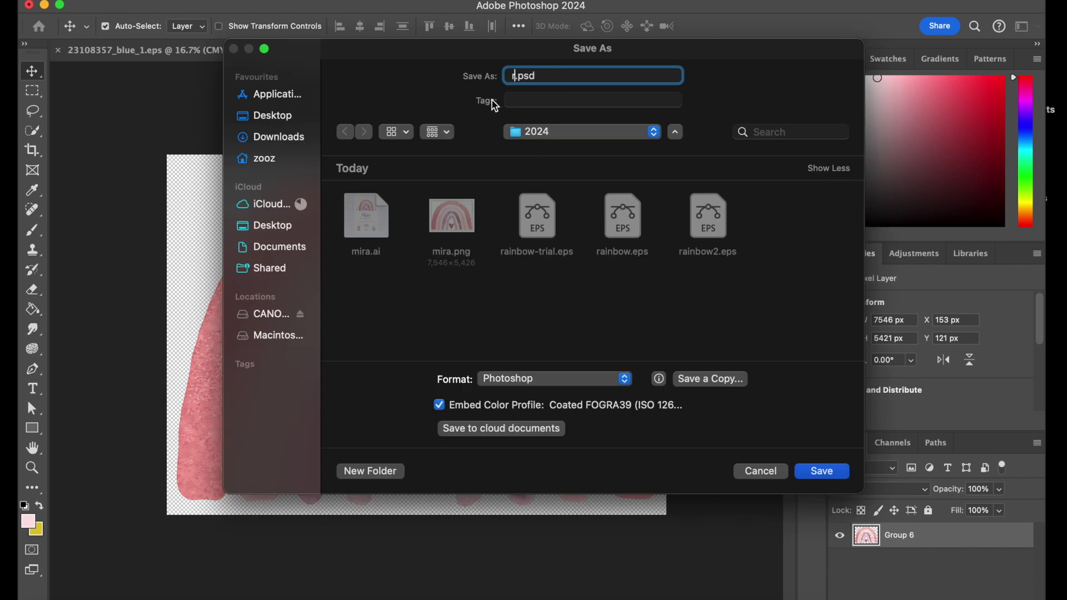
pyautogui.write('2024')
pyautogui.click(553, 380)
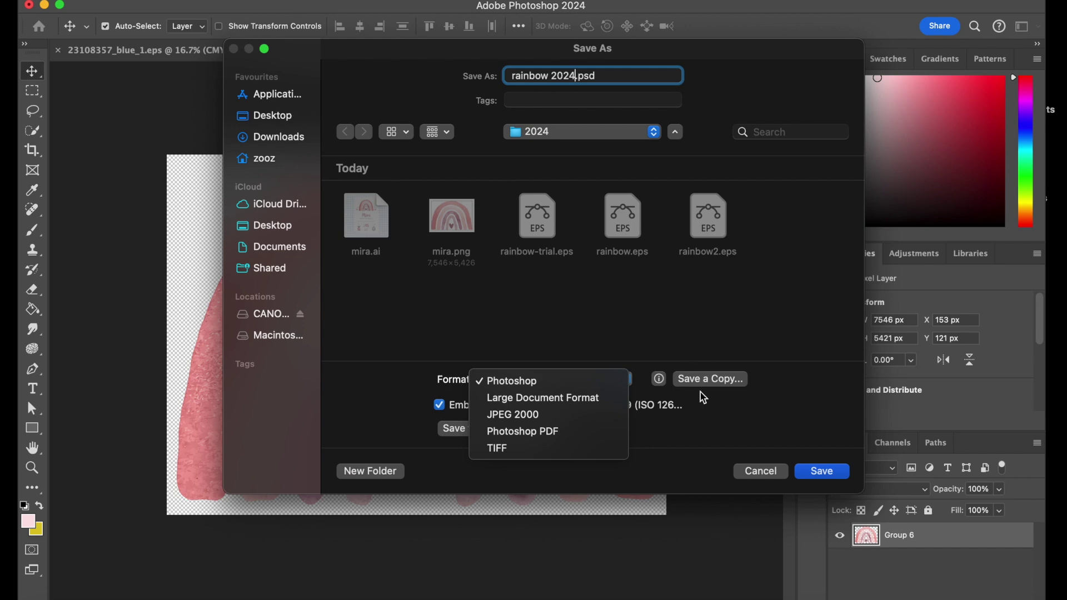
pyautogui.click(717, 384)
# Change the copy's format to Photoshop EPS so it saves as 'rainbow 2024.eps'
pyautogui.click(716, 380)
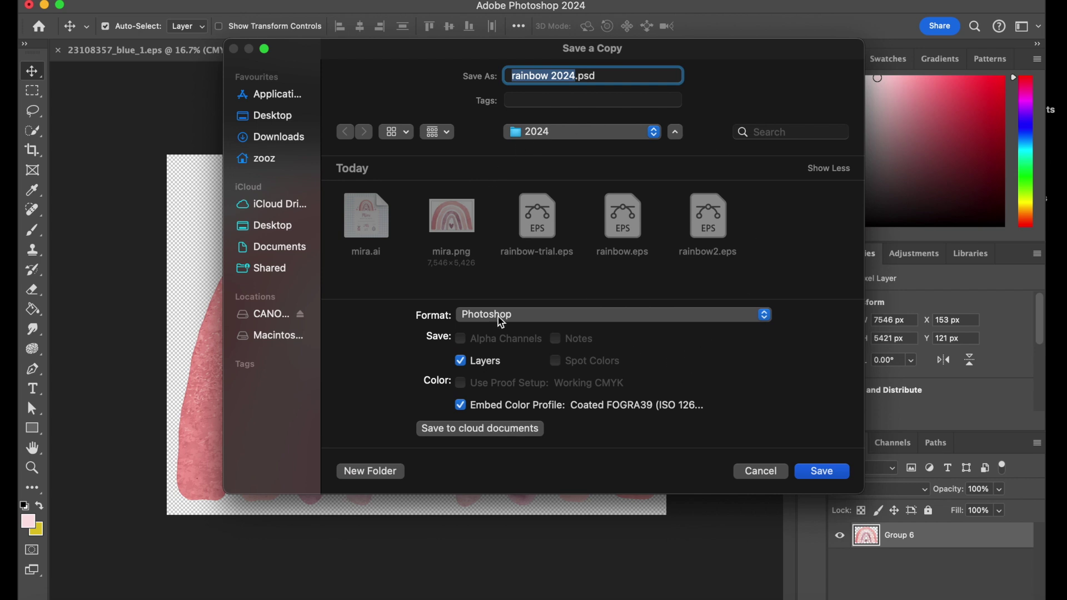
pyautogui.click(483, 324)
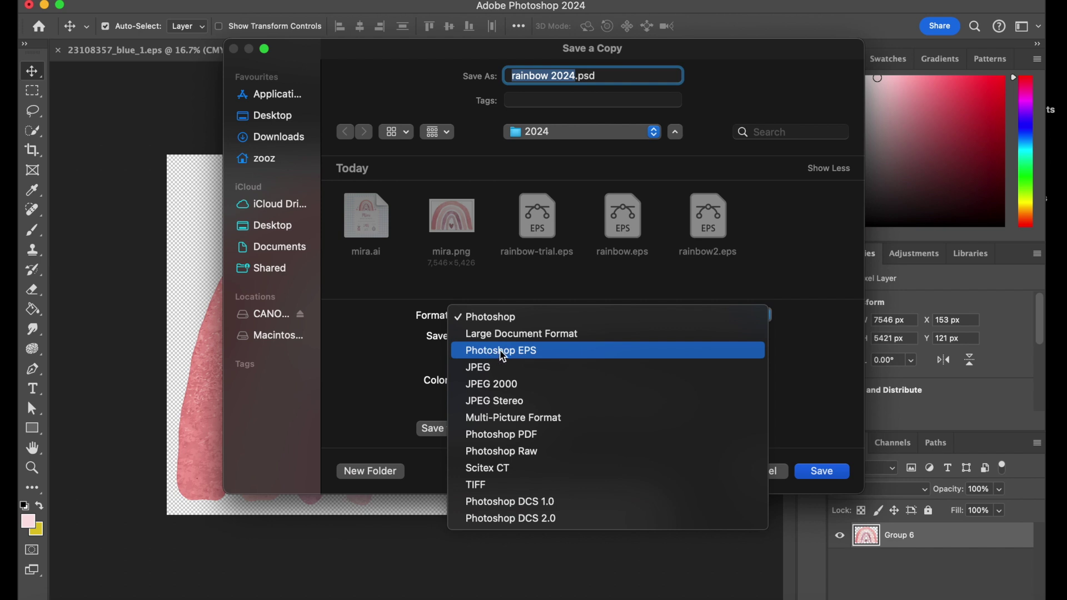
pyautogui.click(521, 353)
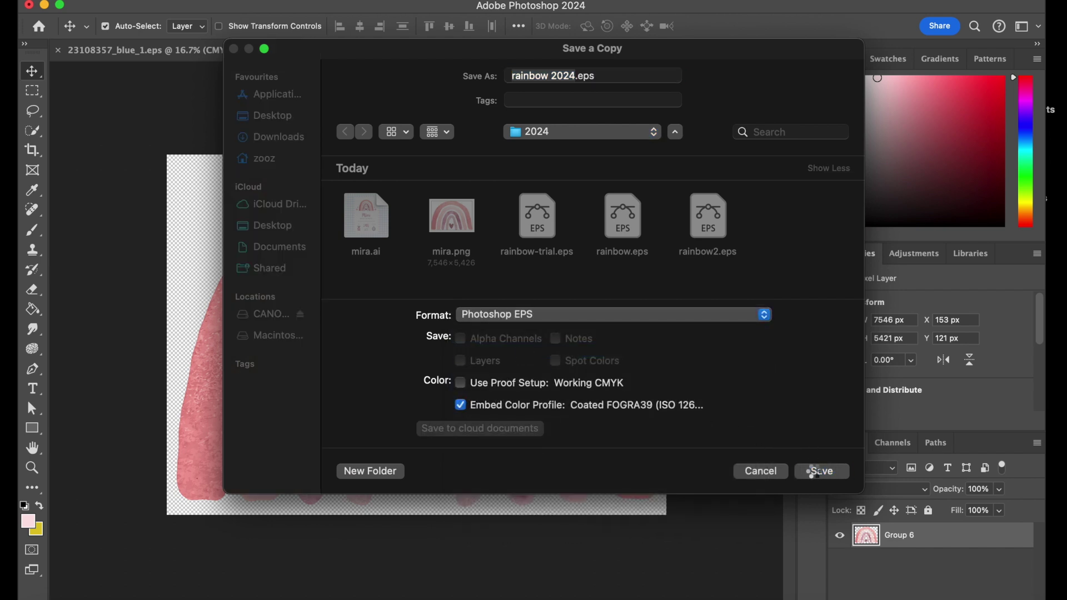
# Save the EPS copy with a TIFF (8 bits/pixel) preview and Binary encoding
pyautogui.click(822, 472)
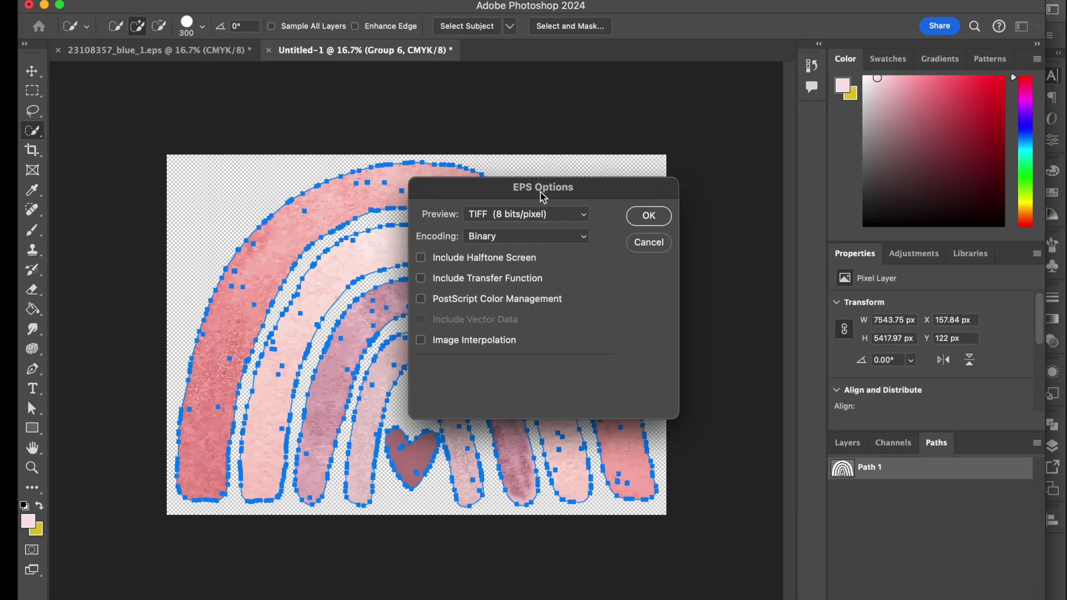
pyautogui.click(583, 237)
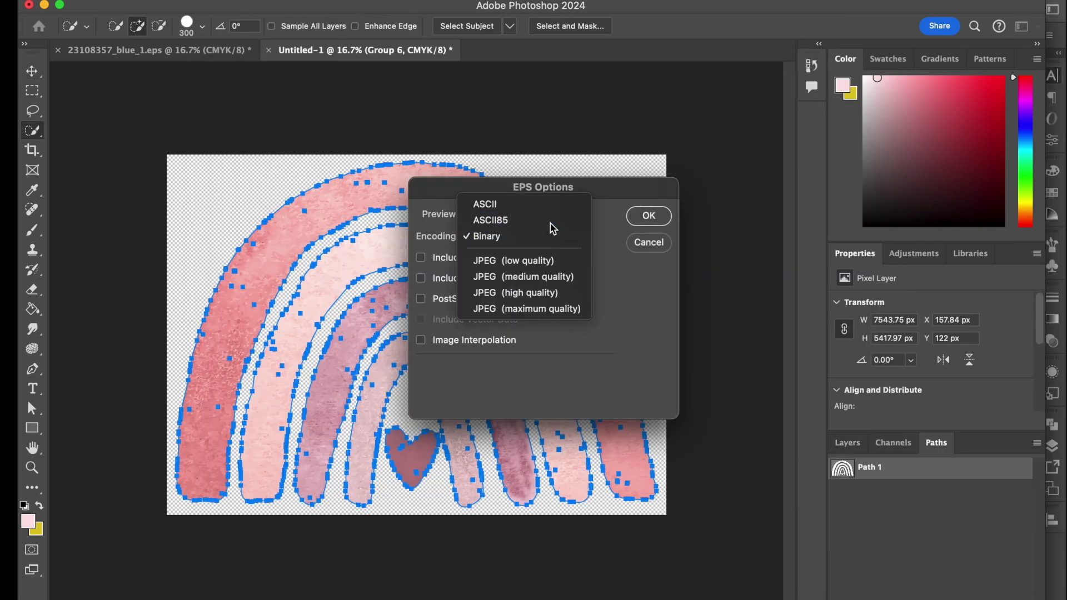
pyautogui.click(552, 225)
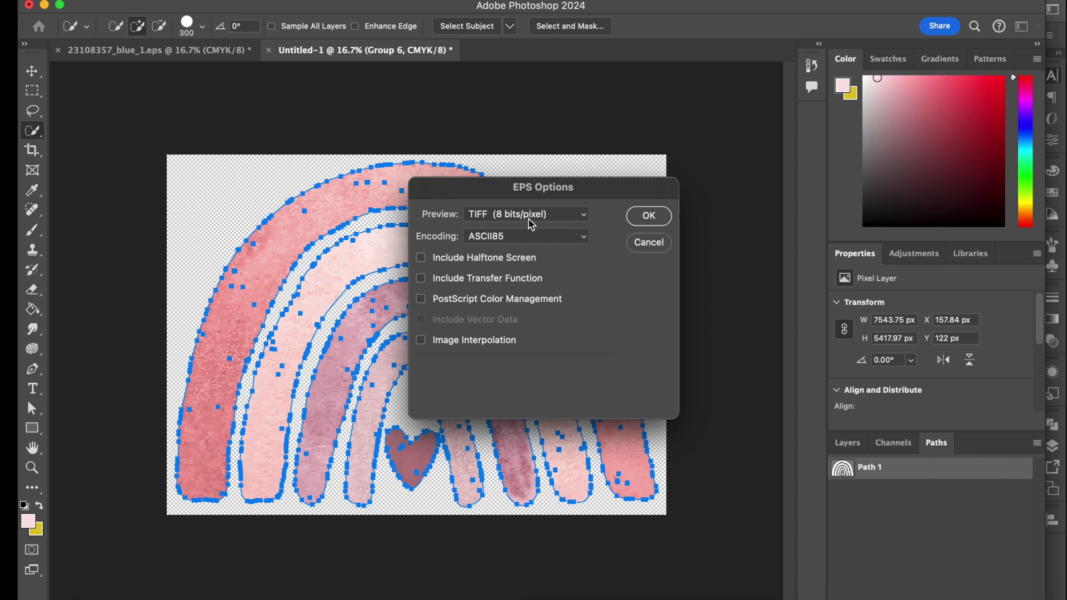
pyautogui.click(479, 238)
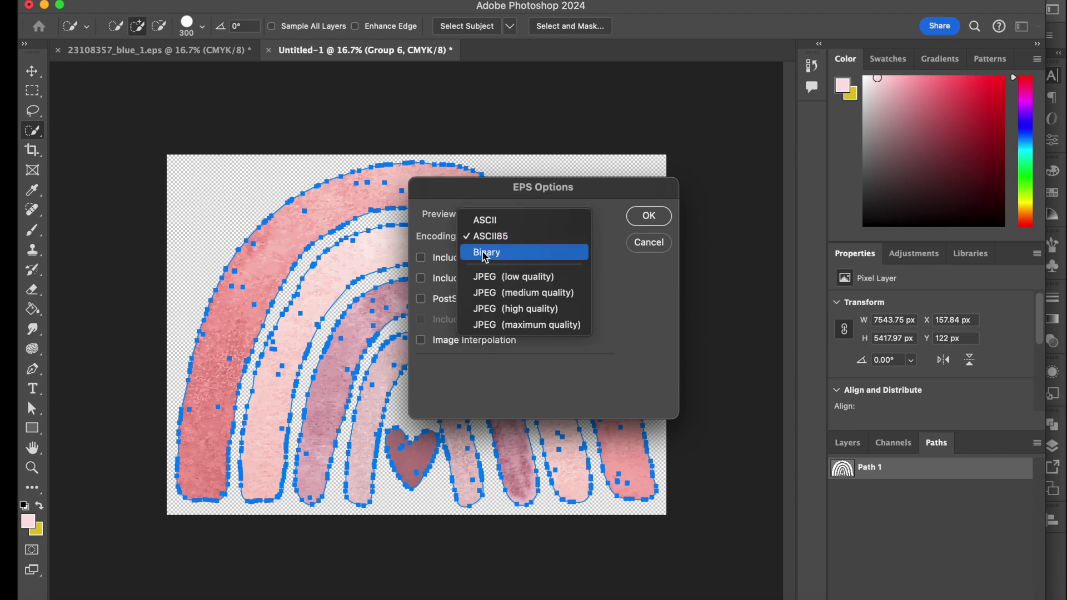
pyautogui.click(502, 254)
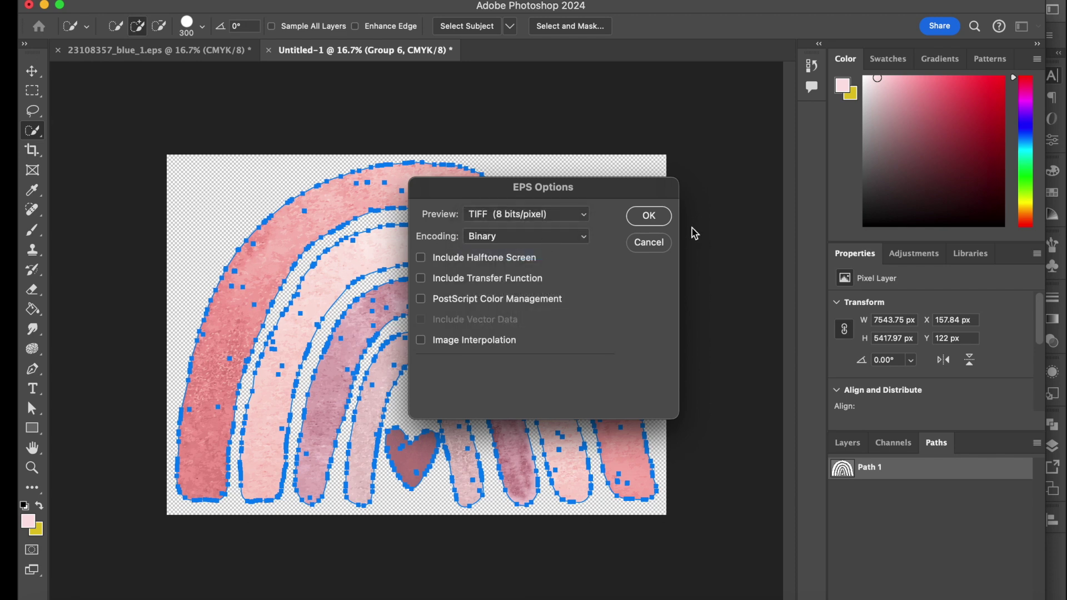
pyautogui.click(648, 223)
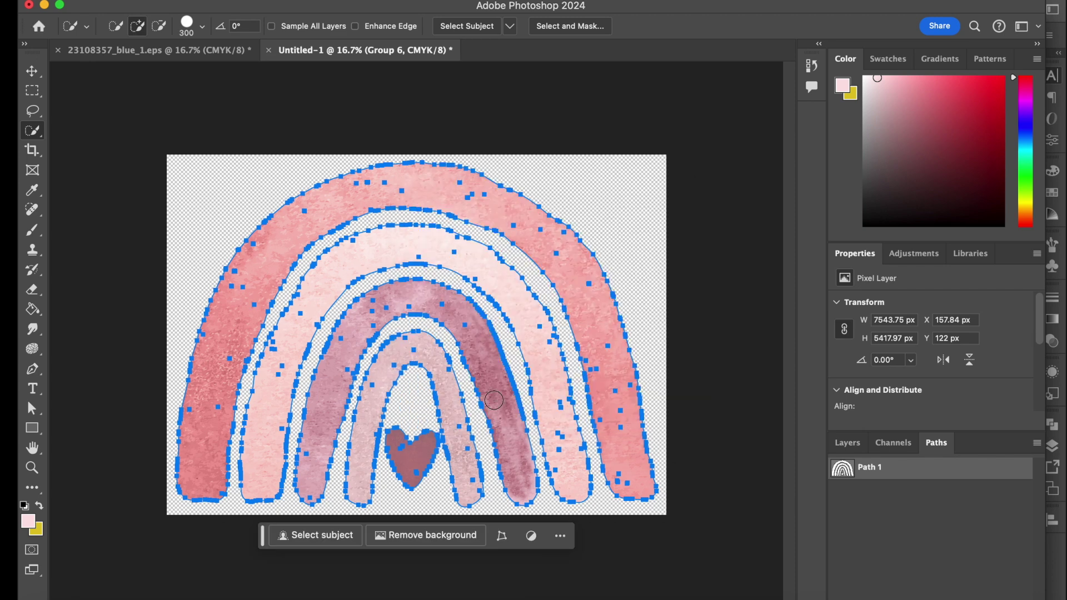
pyautogui.click(450, 599)
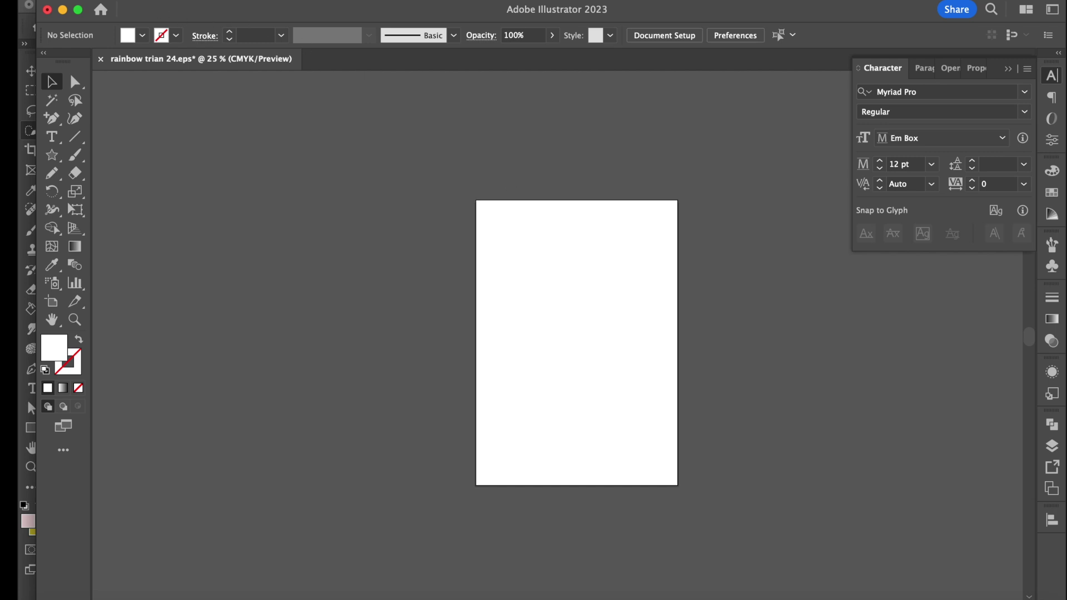
# Open rainbow24.eps in Illustrator
pyautogui.click(104, 1)
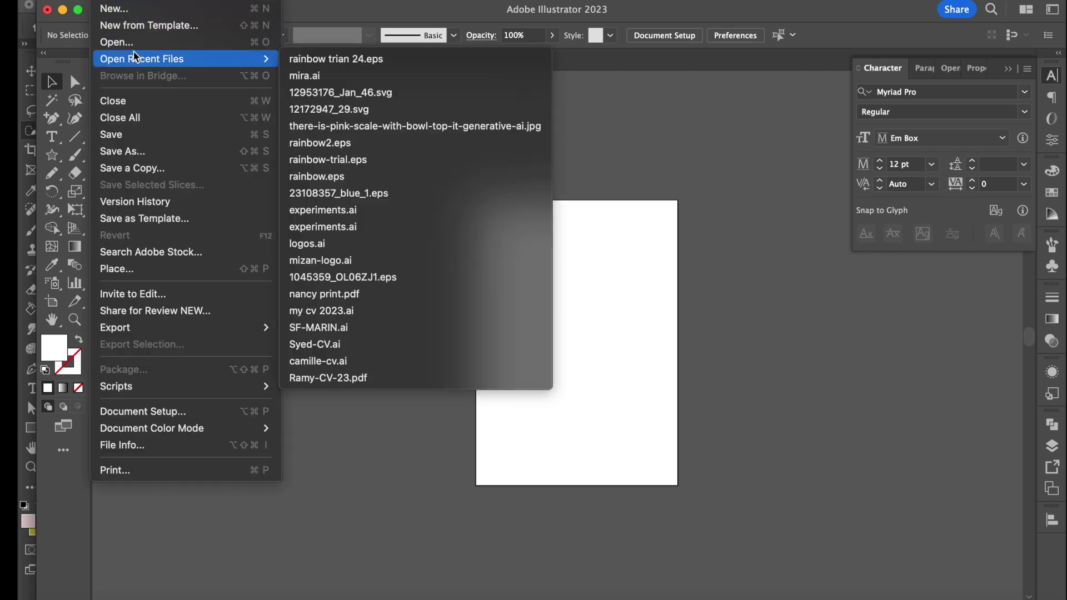
pyautogui.press('Escape')
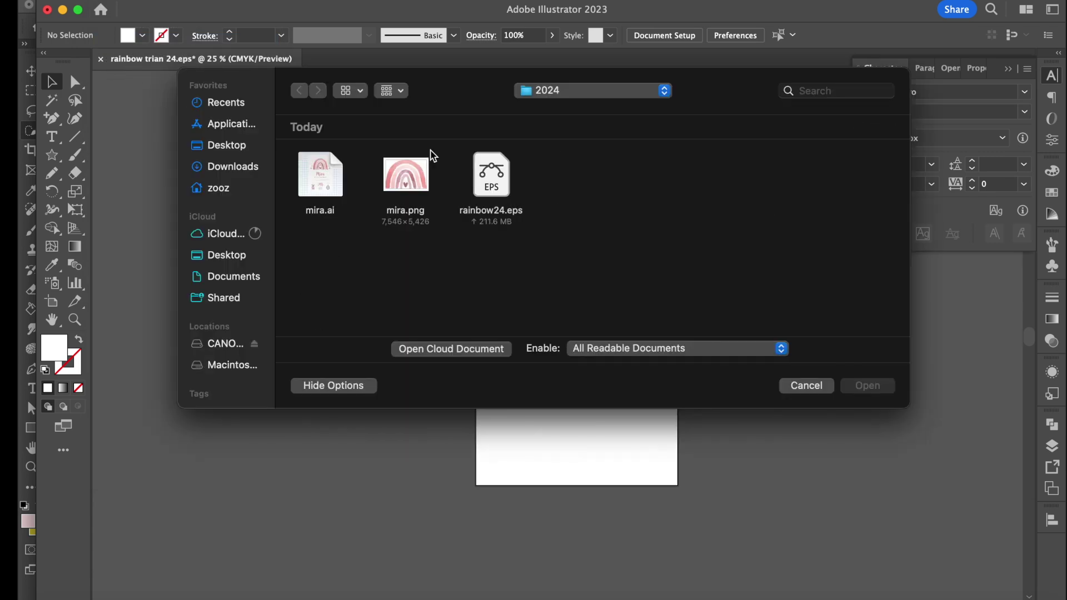
pyautogui.doubleClick(499, 183)
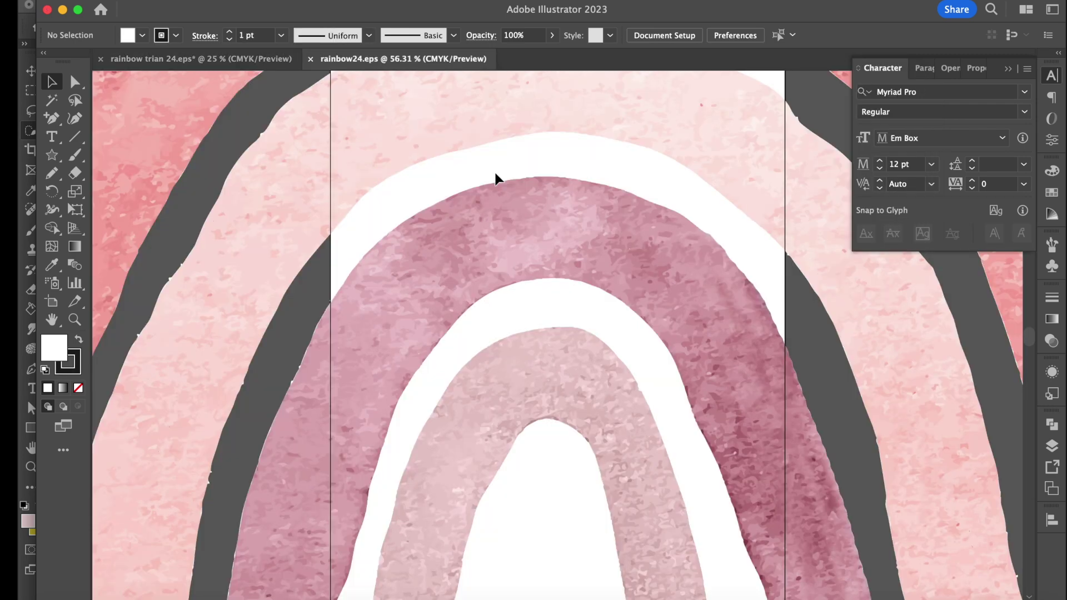
# Scale the rainbow group down to about 456 × 328 pt and place it on the artboard's upper half
pyautogui.scroll(2, 555, 274)
pyautogui.click(554, 274)
pyautogui.press('super+minus')
pyautogui.press('super+minus')
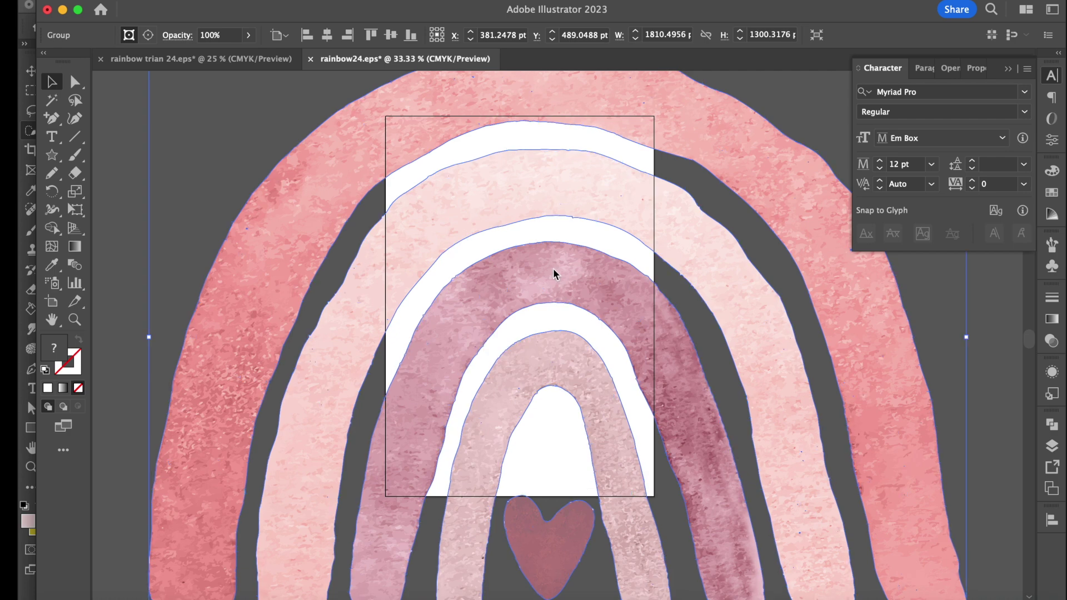
pyautogui.moveTo(149, 339); pyautogui.dragTo(429, 339)
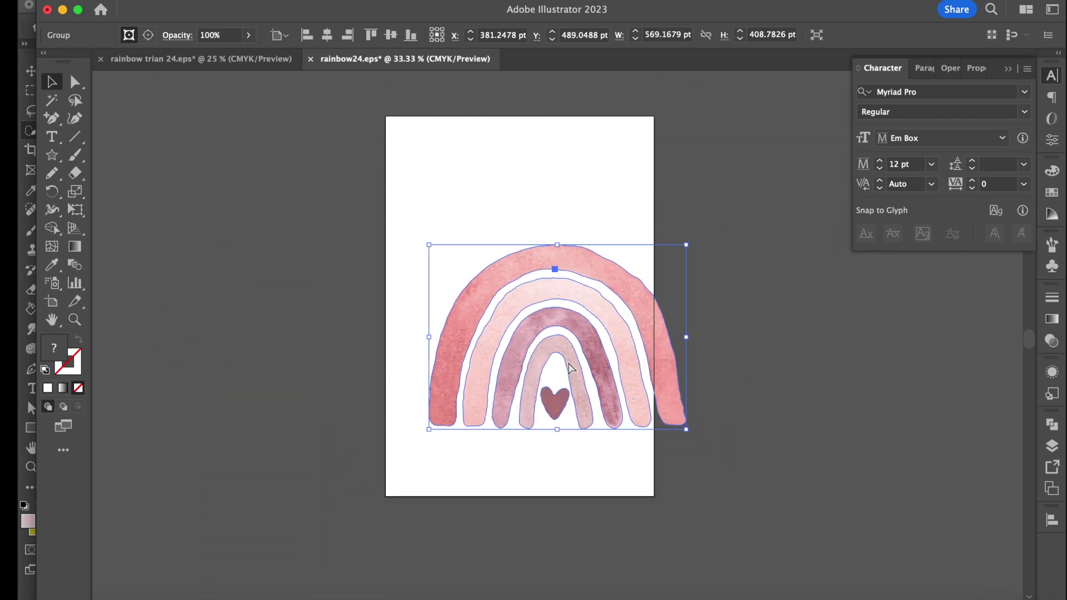
pyautogui.moveTo(570, 366); pyautogui.dragTo(542, 255)
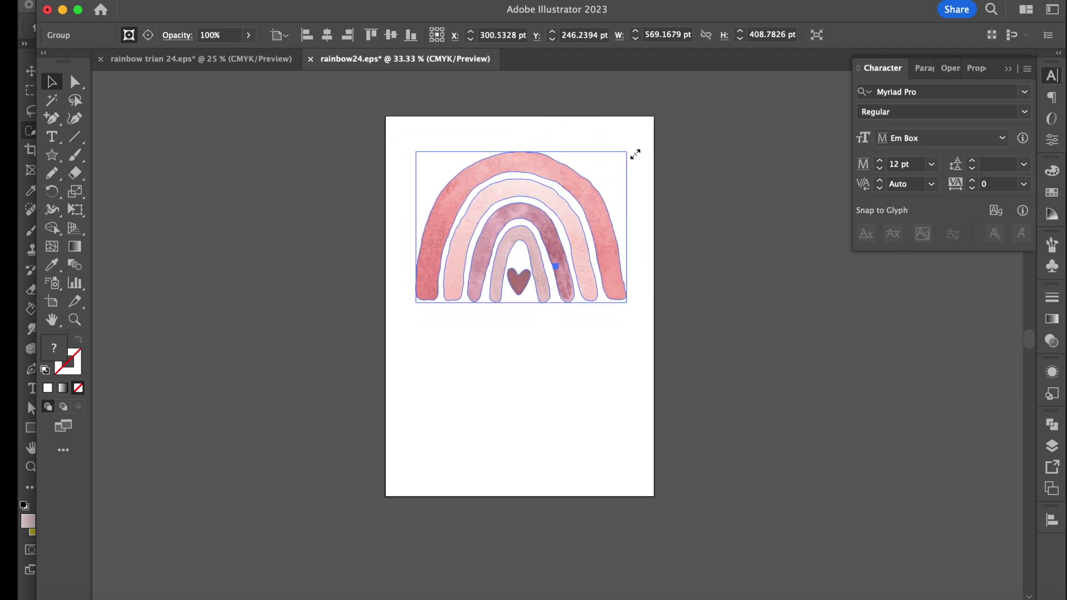
pyautogui.click(706, 174)
pyautogui.click(450, 183)
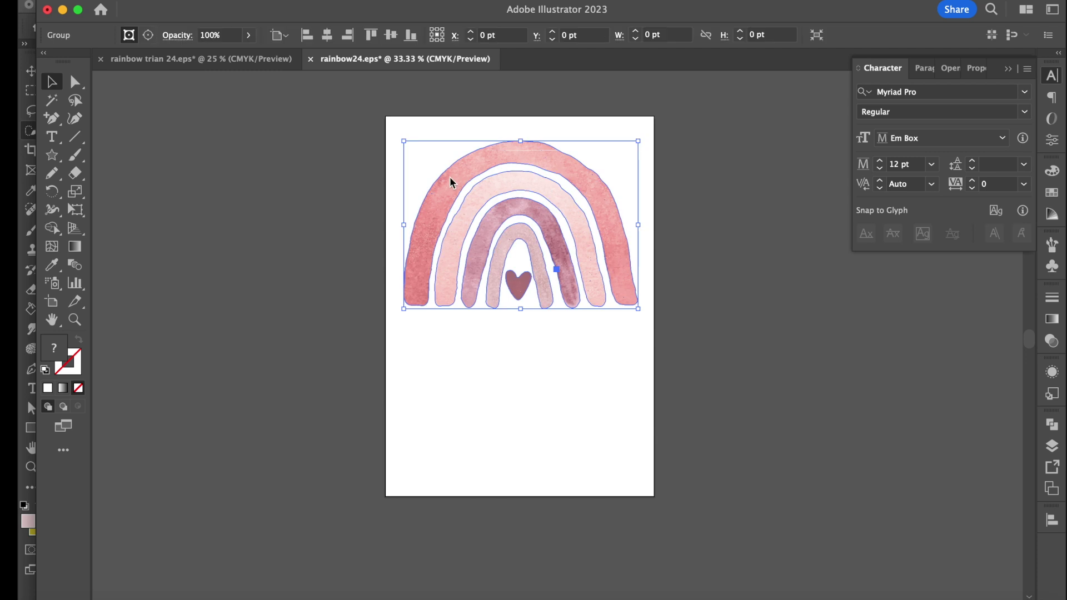
pyautogui.moveTo(405, 138); pyautogui.dragTo(448, 174)
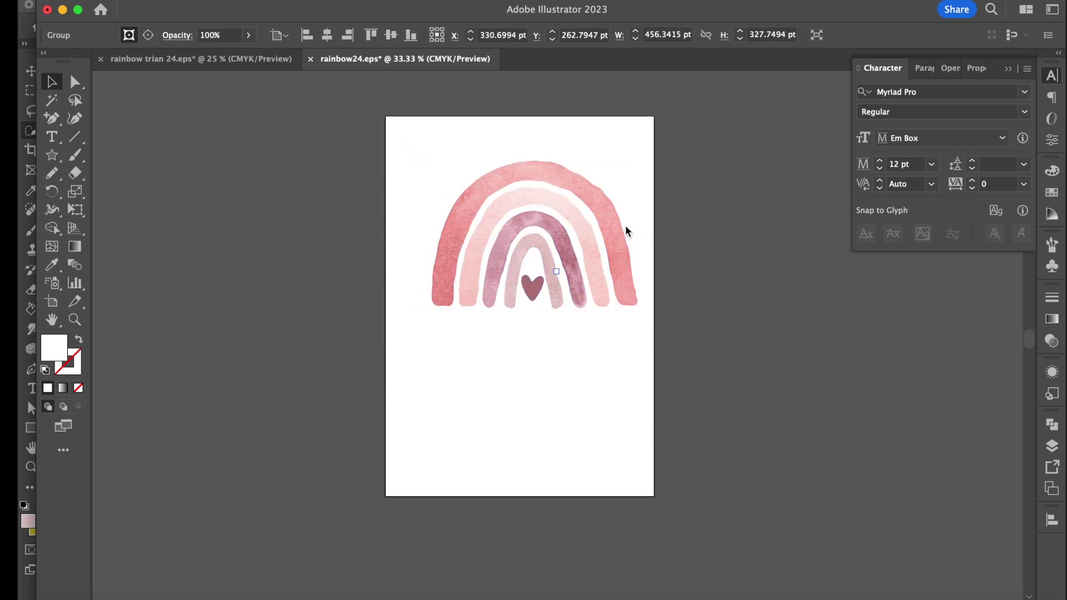
pyautogui.press('super+z')
pyautogui.press('super+z')
pyautogui.press('super+z')
pyautogui.click(569, 206)
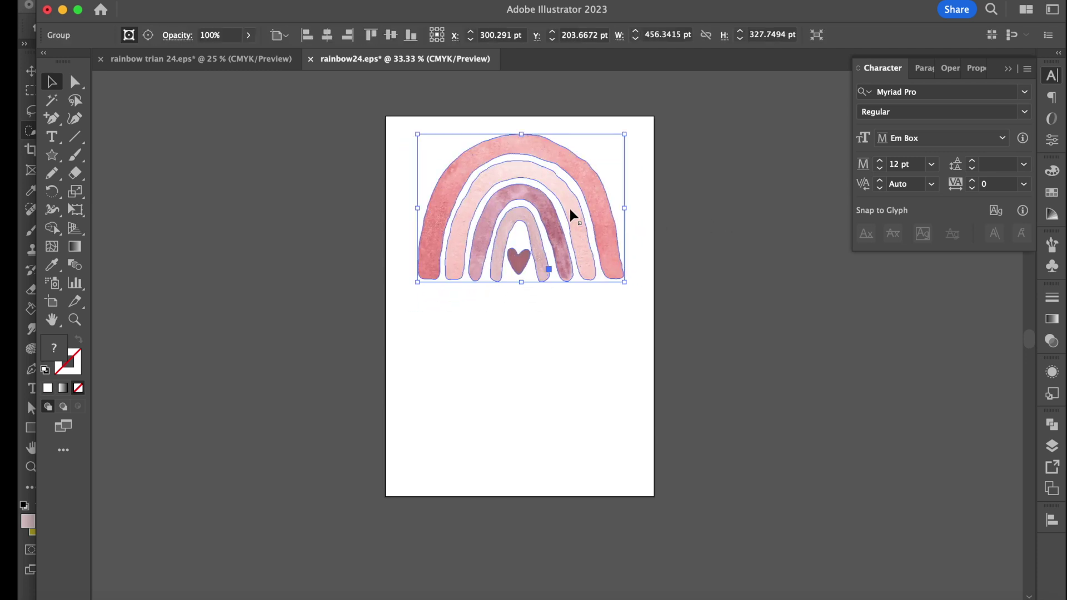